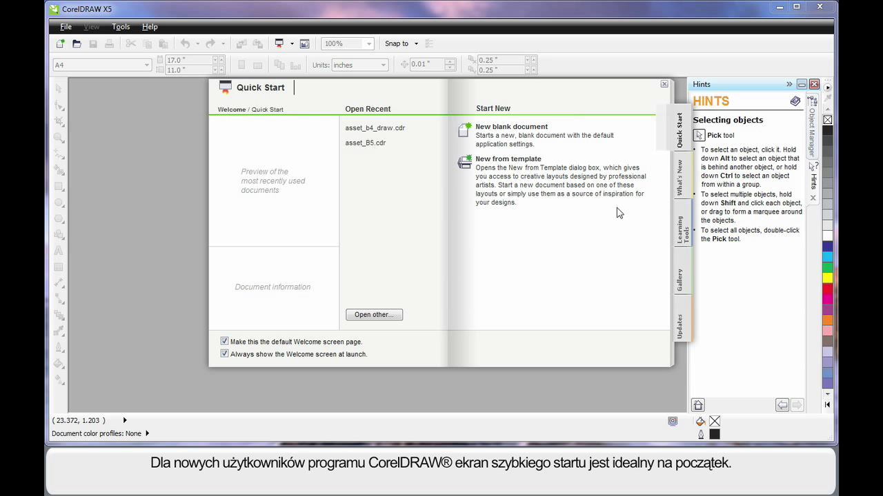
Browse the Welcome screen's learning resources and gallery, then return to Quick Start
click(683, 233)
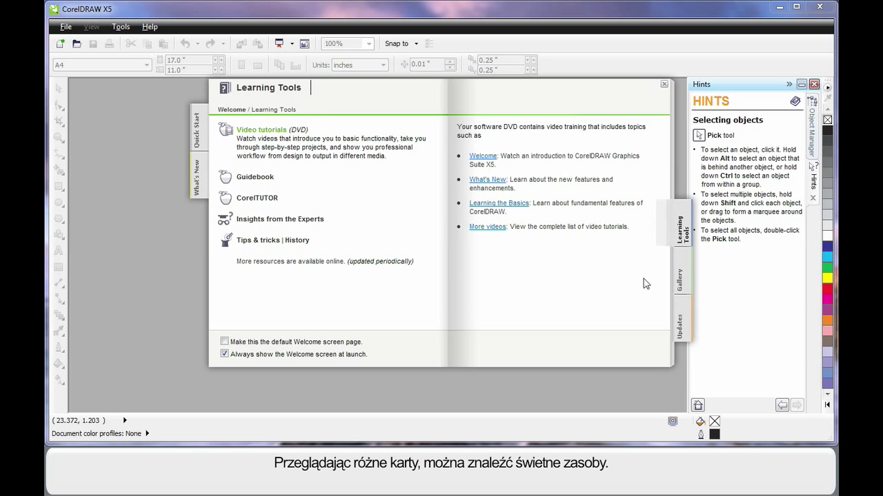
click(680, 280)
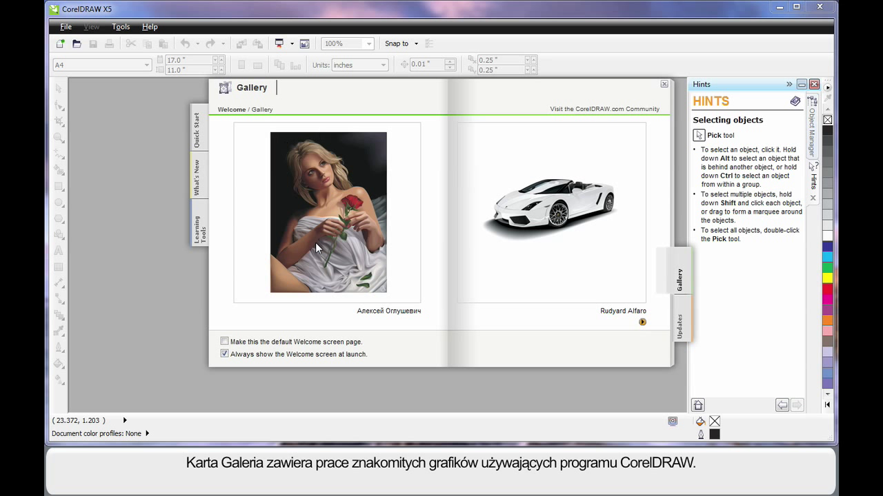
click(196, 133)
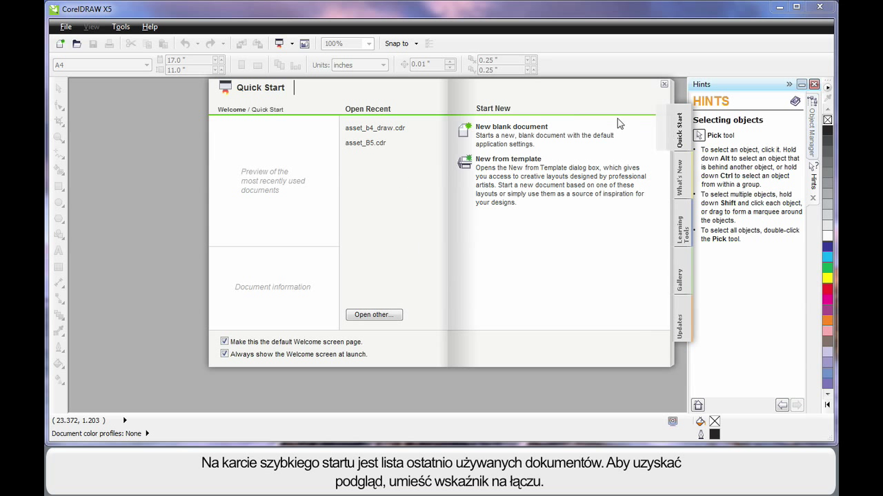
Create a new blank document, keeping the CorelDRAW default preset destination
mouse_move(378, 131)
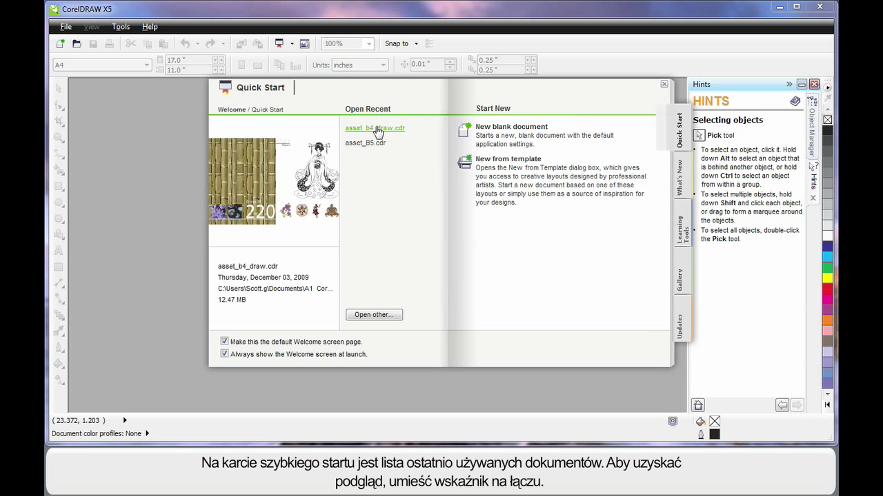
mouse_move(371, 147)
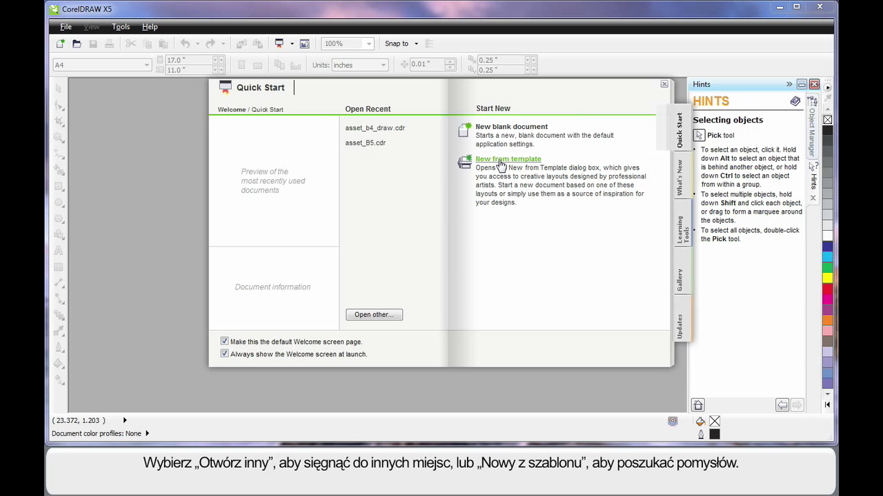
click(533, 134)
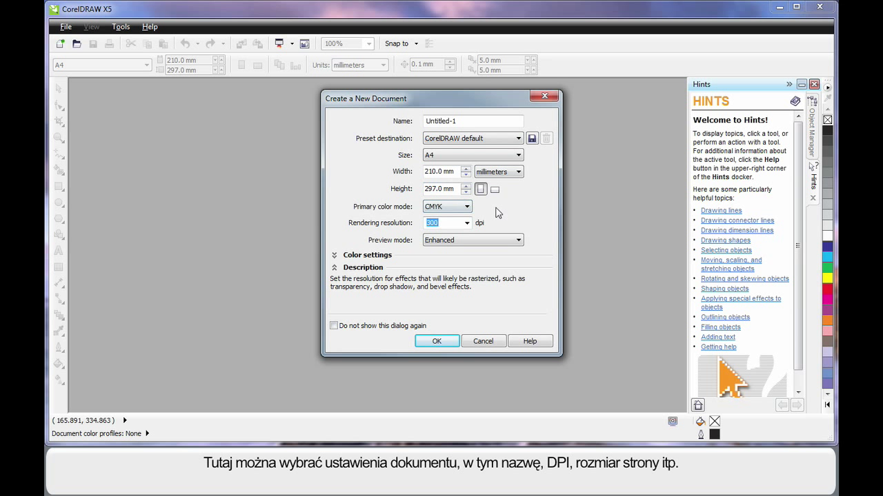
click(519, 139)
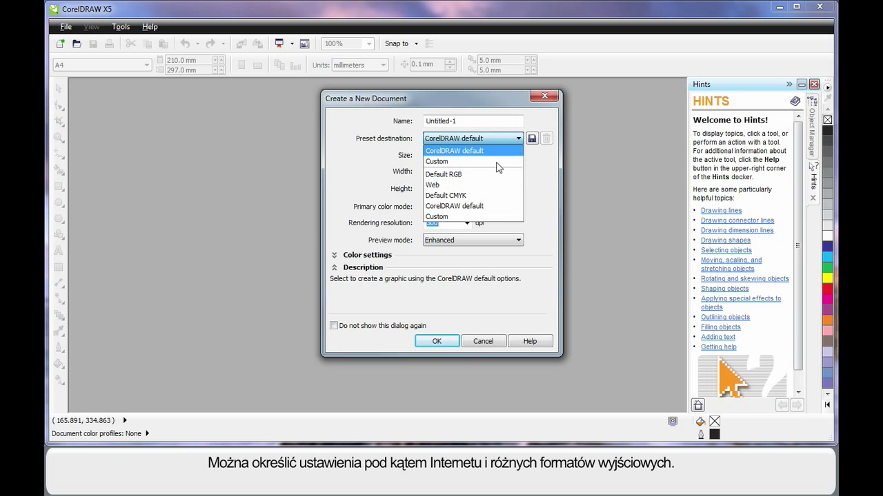
click(546, 191)
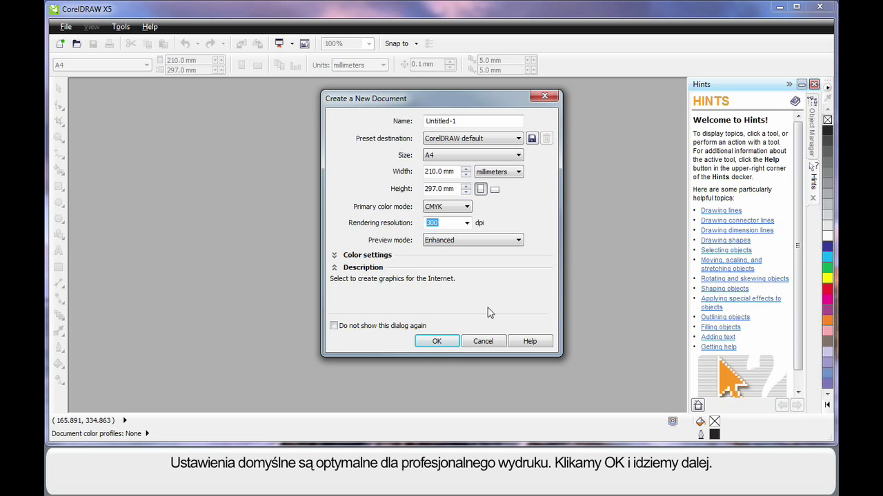
click(436, 342)
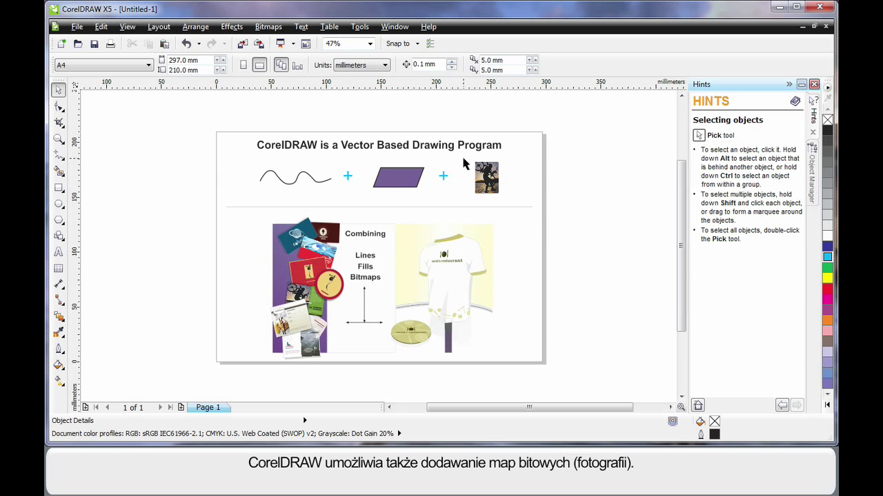
Select the small photo bitmap to the right of the purple parallelogram
click(494, 177)
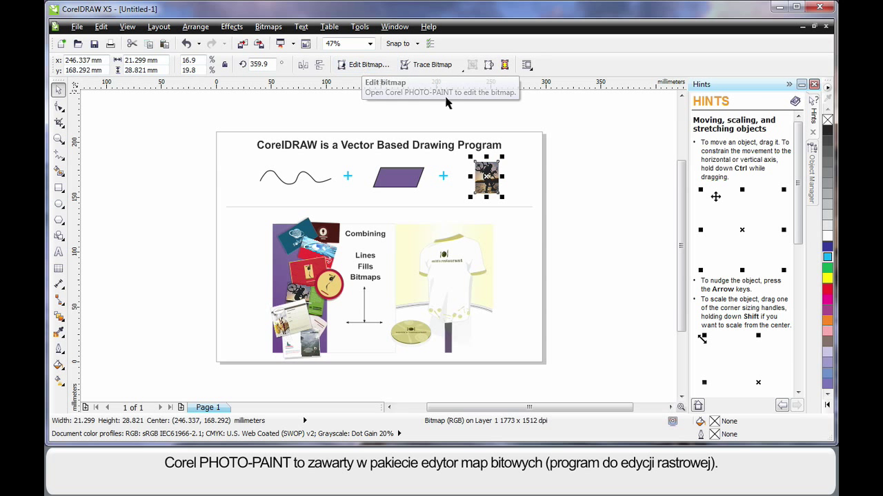
Deselect the photo by clicking empty canvas in the lower half of the page
click(553, 289)
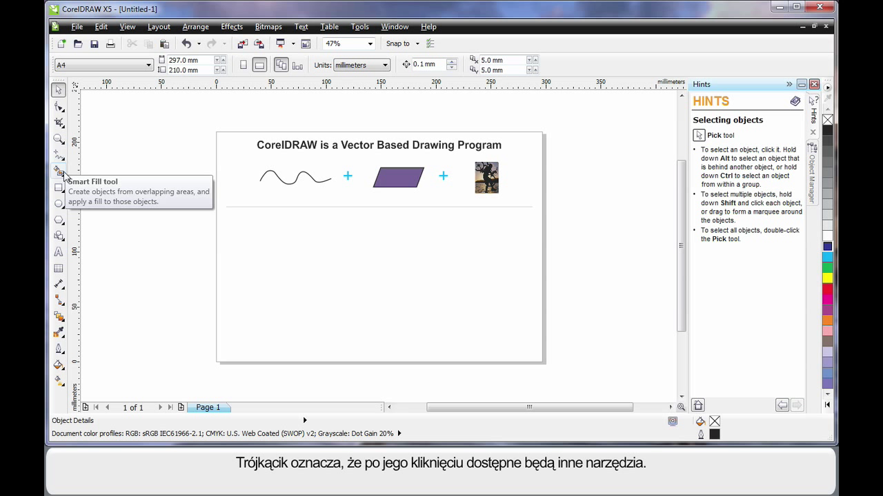
Expand the Crop tool flyout, then the Curve tool flyout in the toolbox
click(62, 127)
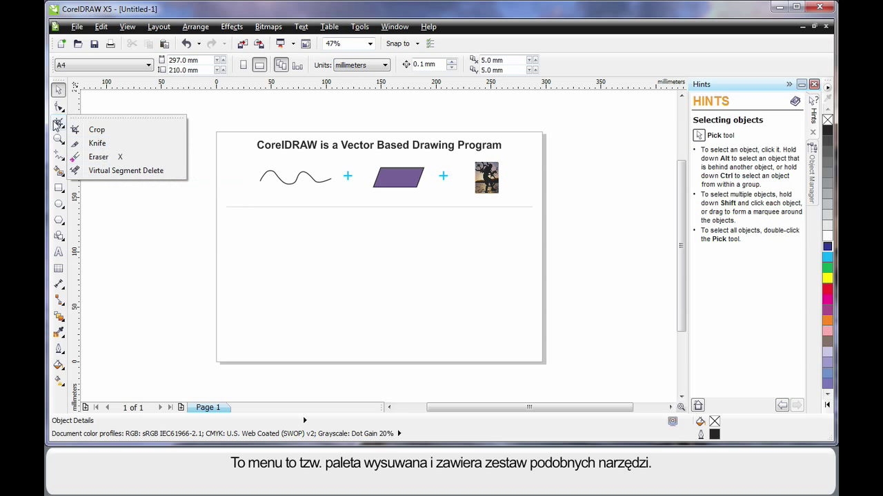
click(62, 159)
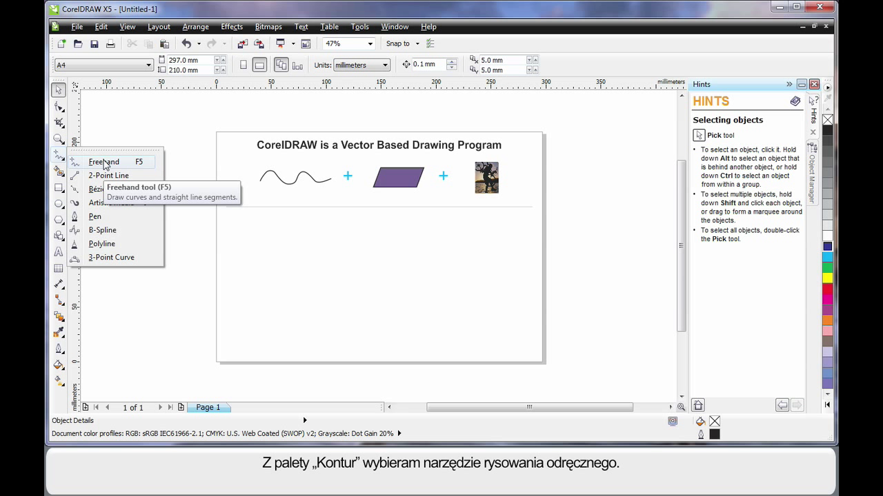
With the Freehand tool, draw a long slanted straight line across the lower page
click(104, 164)
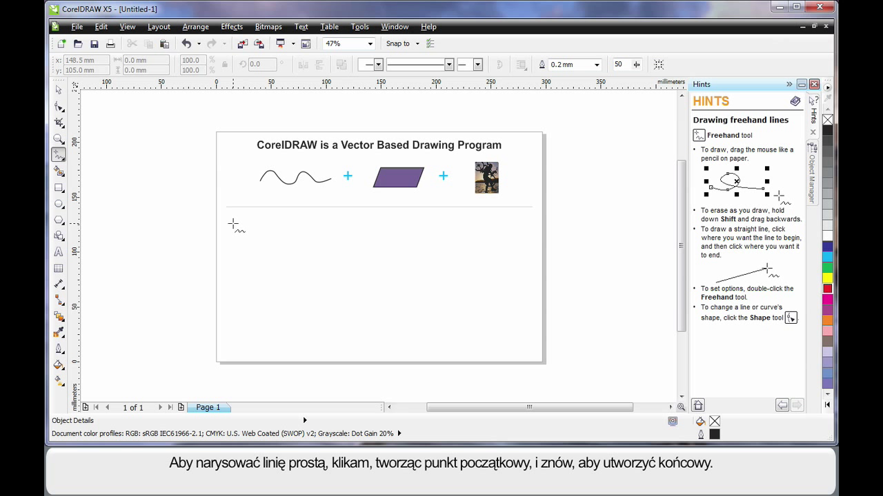
click(234, 224)
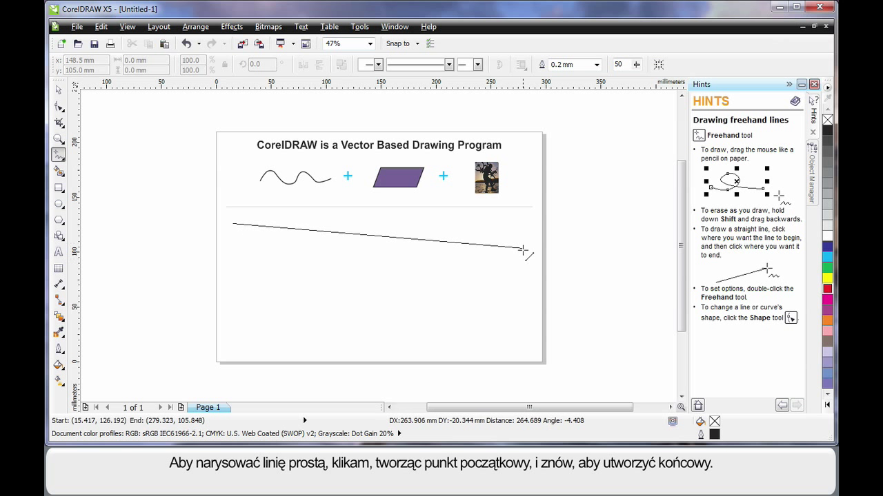
click(523, 253)
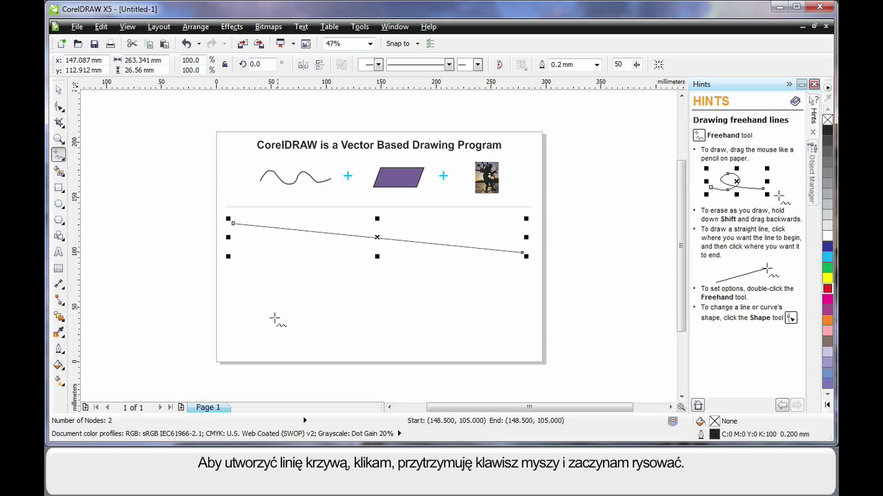
Draw a freehand wavy curve across the page beneath the straight line
drag(225, 348, 231, 338)
mouse_move(286, 266)
mouse_down()
mouse_move(344, 338)
mouse_move(394, 284)
mouse_move(474, 336)
mouse_move(508, 316)
mouse_up()
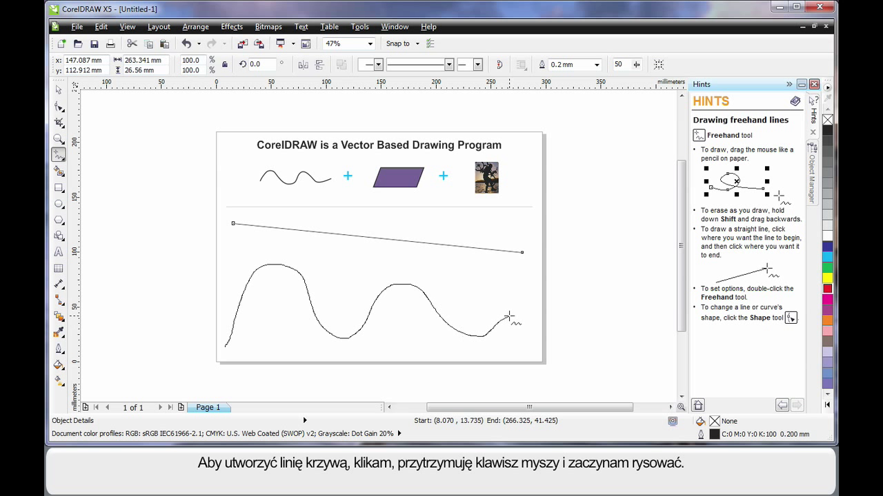
drag(508, 317, 508, 317)
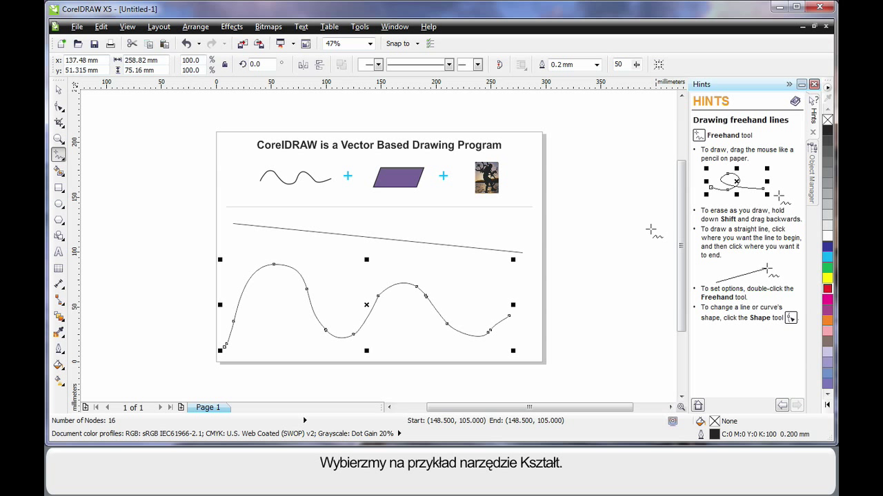
Reshape the wavy curve with the Shape tool, deleting one node and dragging nodes and handles
click(58, 108)
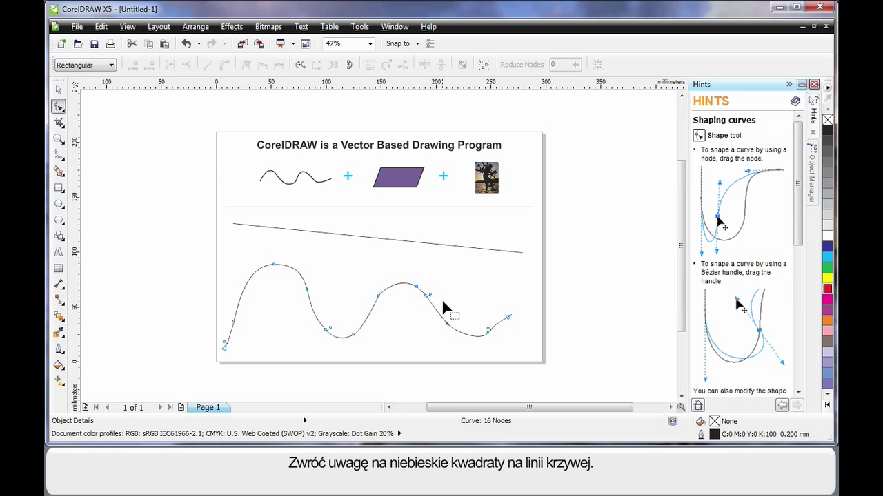
click(378, 297)
key(Delete)
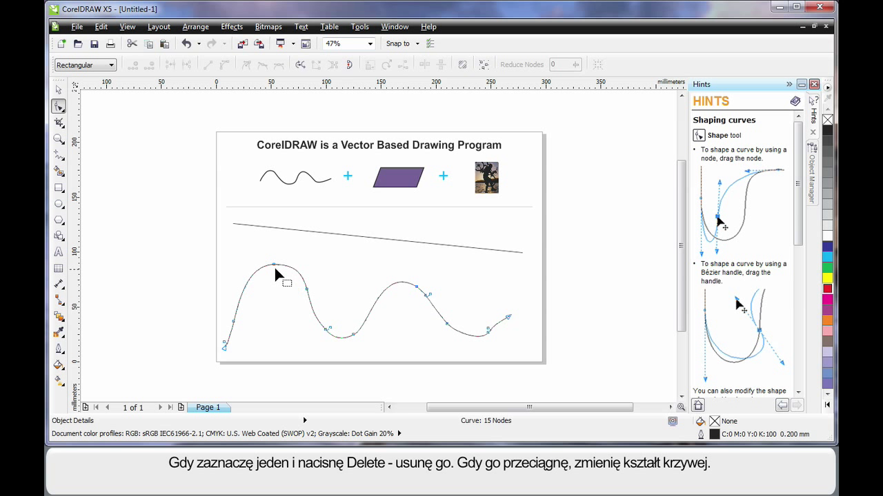
drag(273, 263, 240, 245)
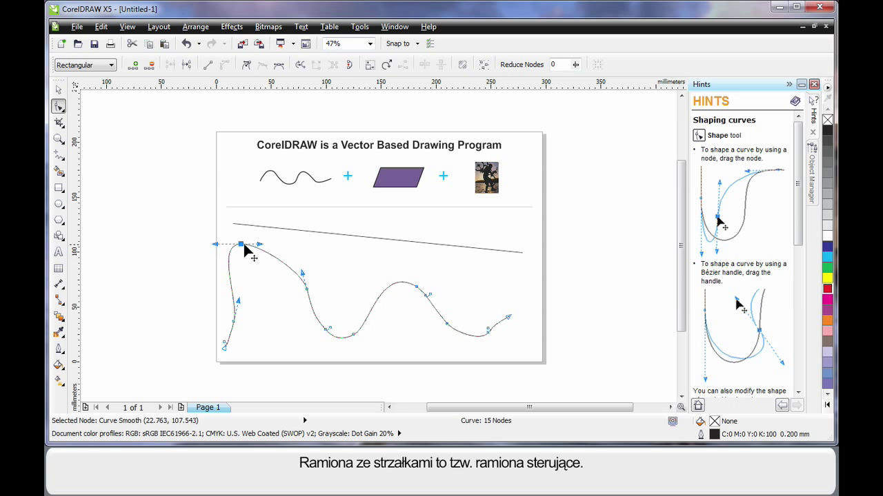
drag(262, 245, 380, 245)
drag(415, 287, 493, 273)
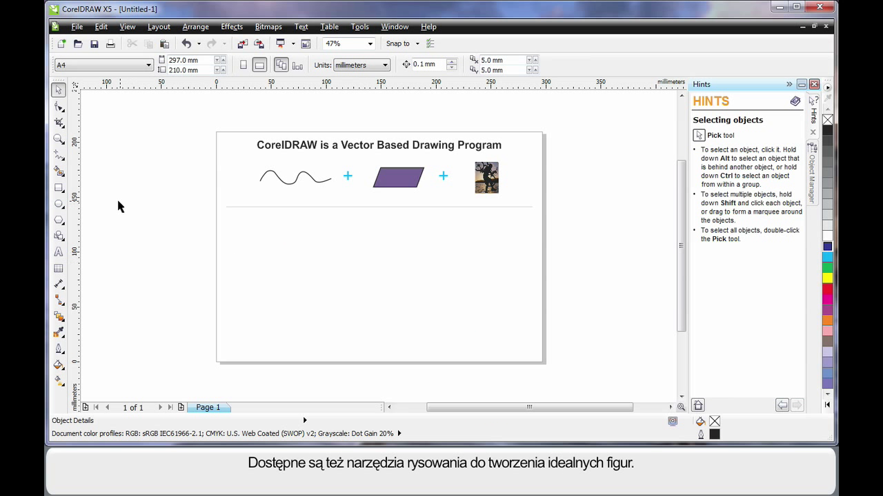
Draw a wide ellipse, then move, enlarge, widen and adjust its height with the Pick tool
click(58, 203)
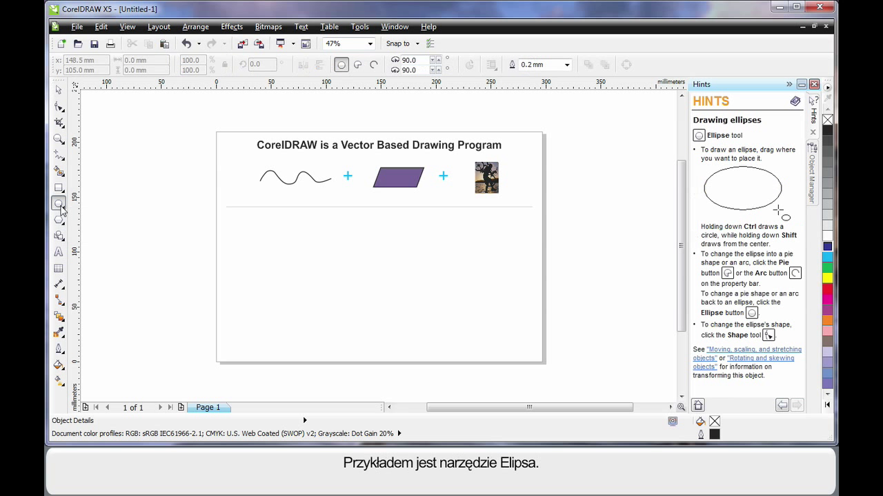
drag(299, 239, 472, 307)
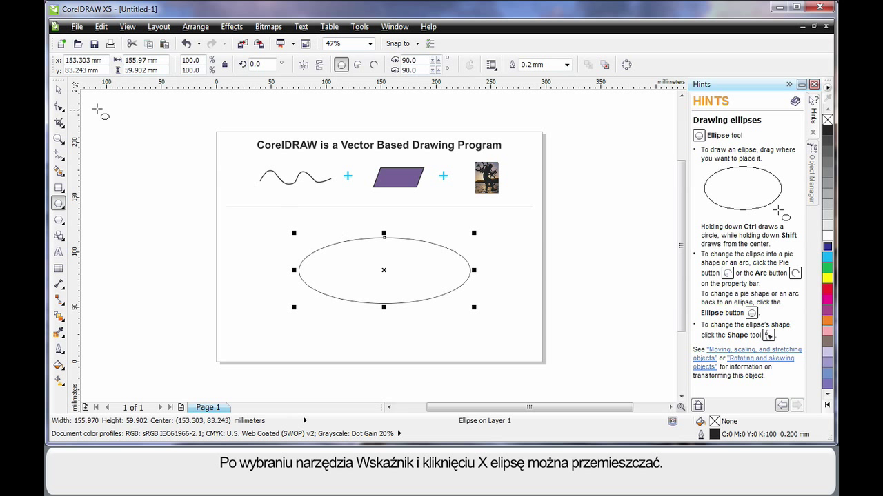
click(58, 91)
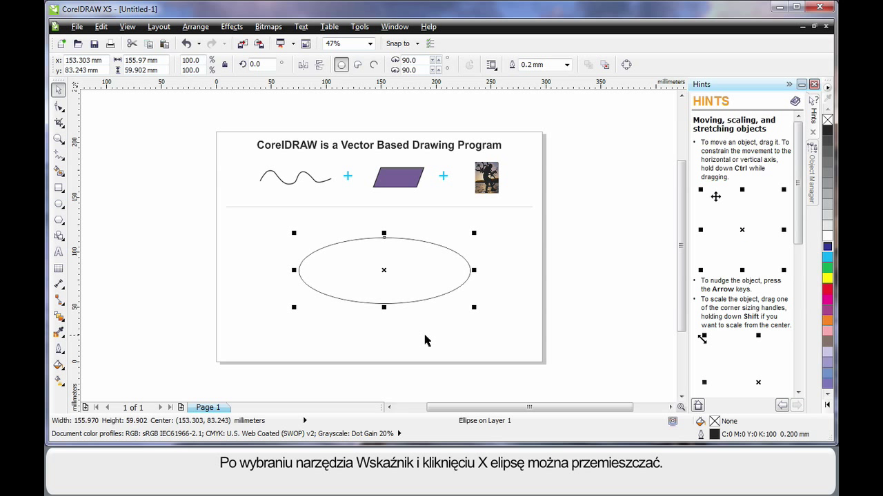
mouse_move(383, 269)
mouse_down()
mouse_move(329, 258)
mouse_move(390, 278)
mouse_up()
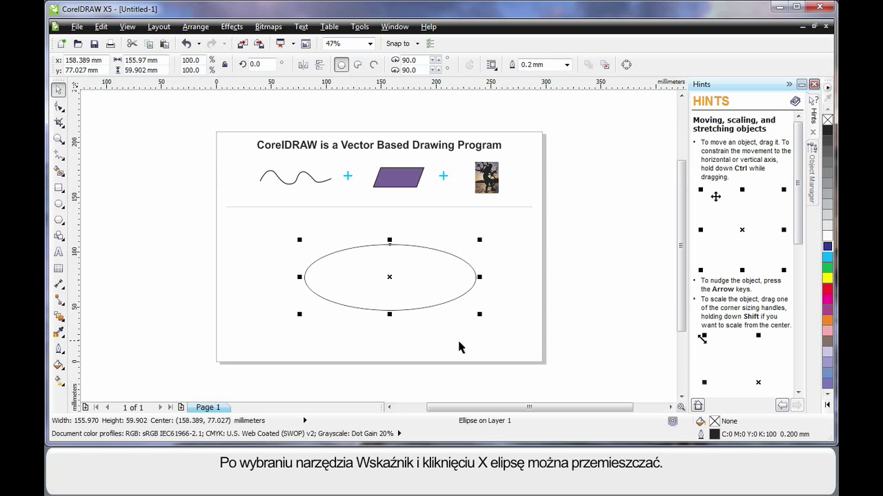
drag(479, 313, 506, 342)
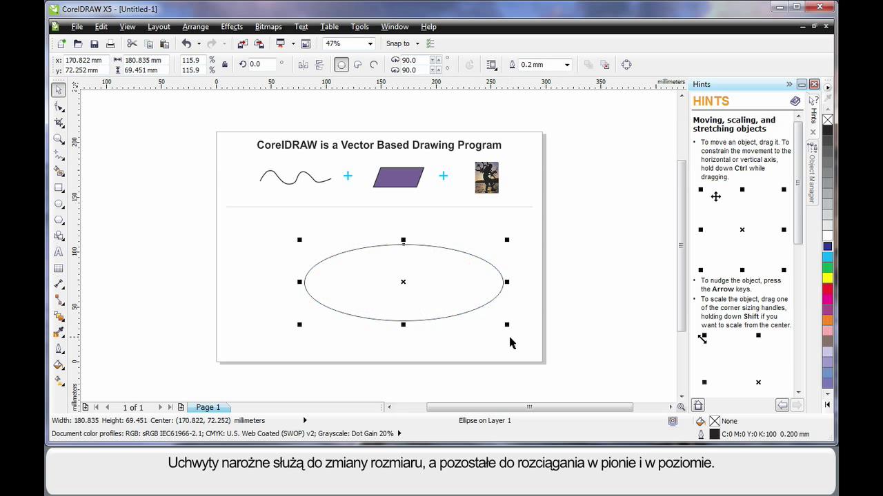
drag(506, 283, 535, 283)
mouse_move(420, 328)
mouse_down()
mouse_move(420, 276)
mouse_move(418, 336)
mouse_up()
Delete the ellipse and draw a 113.022 mm perfect circle in the lower-left of the page
key(Delete)
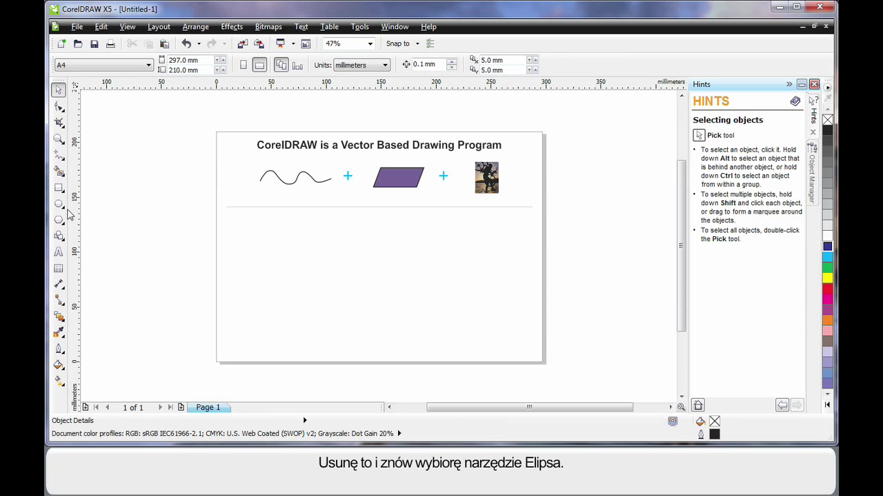
click(59, 204)
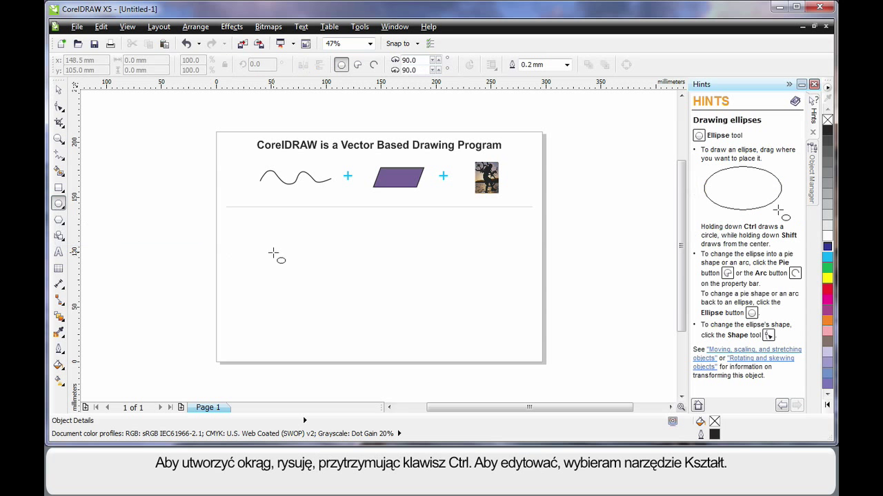
drag(255, 225, 381, 333)
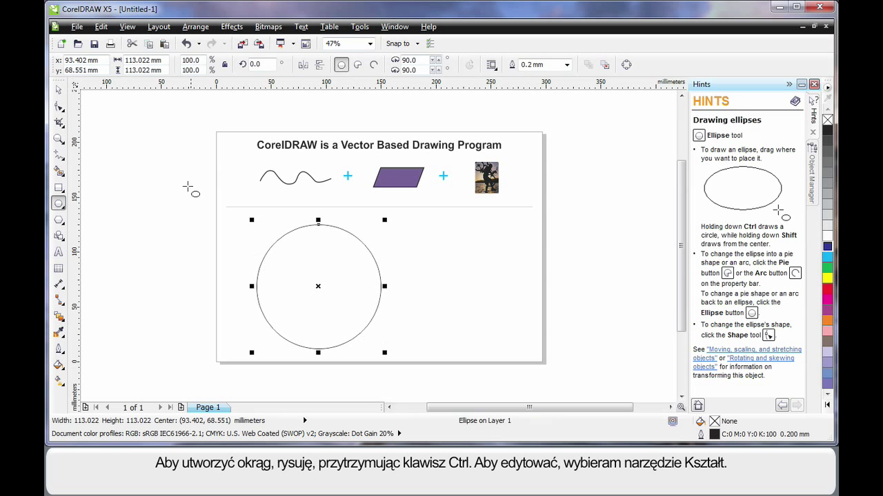
click(58, 107)
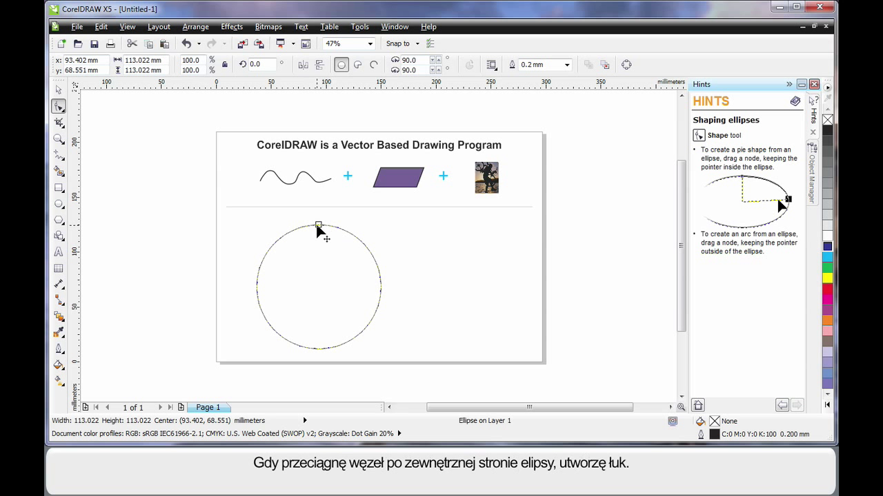
Drag the circle's node outside, then inside, forming a 307° pie from 24.677° to 331.699°
drag(317, 226, 423, 344)
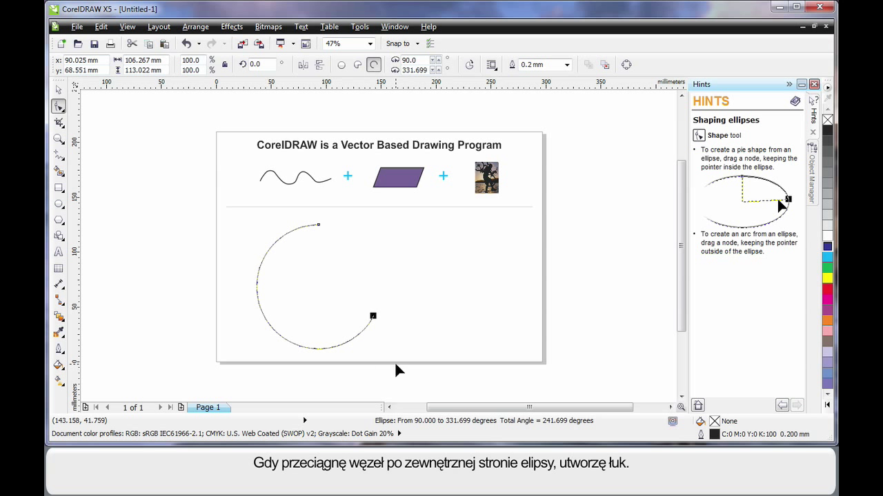
drag(318, 223, 365, 265)
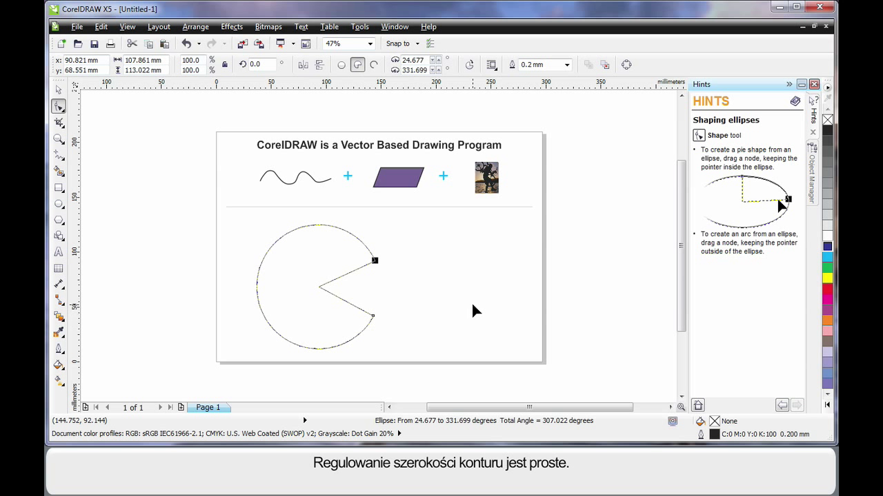
Set the pie's outline to 2.5 mm, fill it cyan and colour its outline red
click(566, 64)
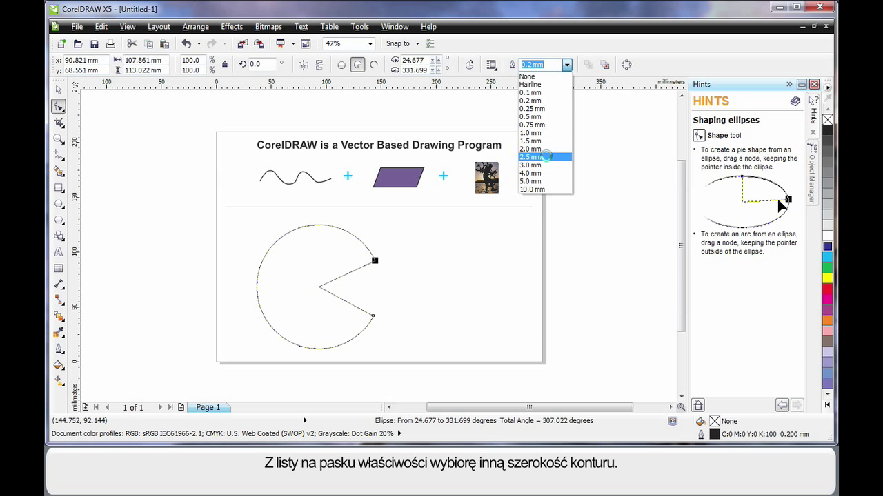
click(549, 159)
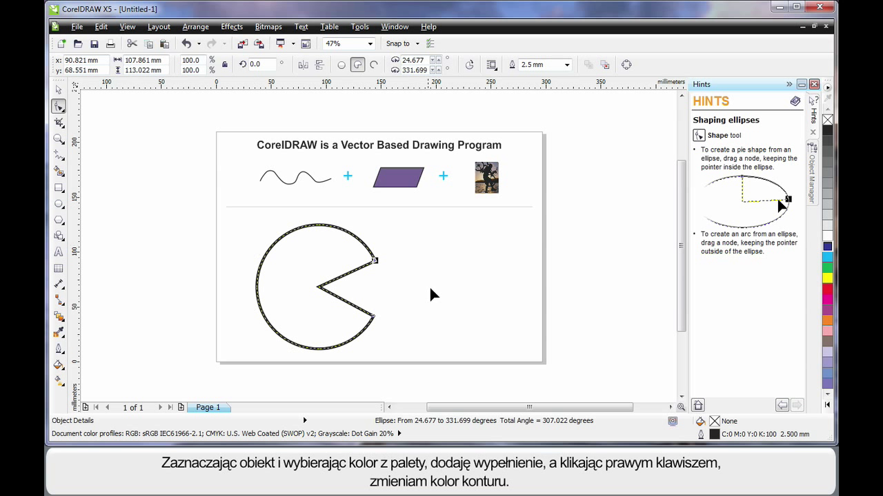
click(827, 259)
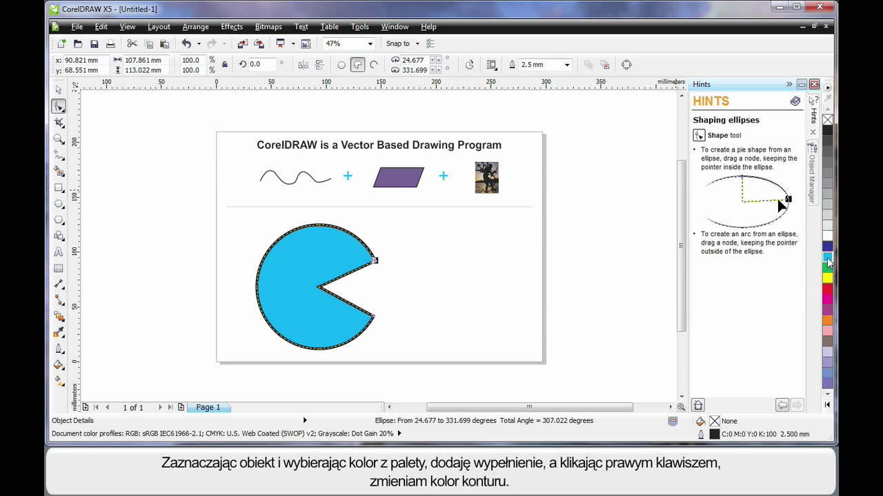
right_click(827, 291)
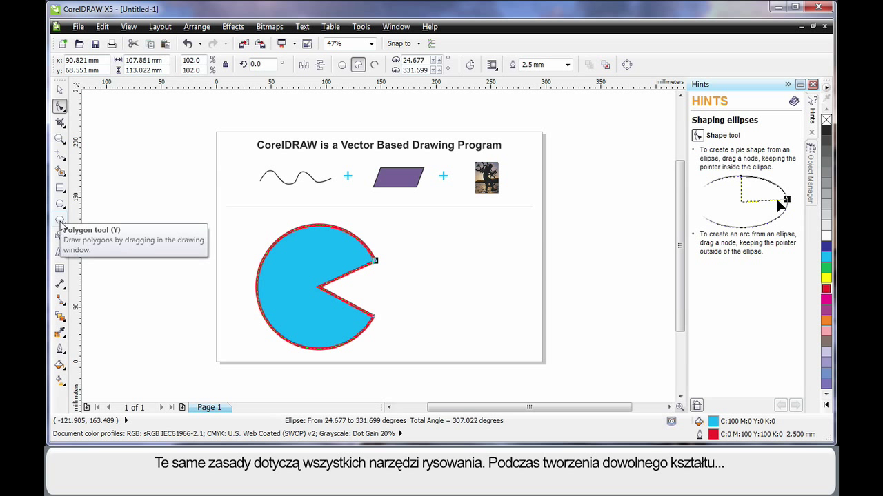
click(60, 187)
click(60, 221)
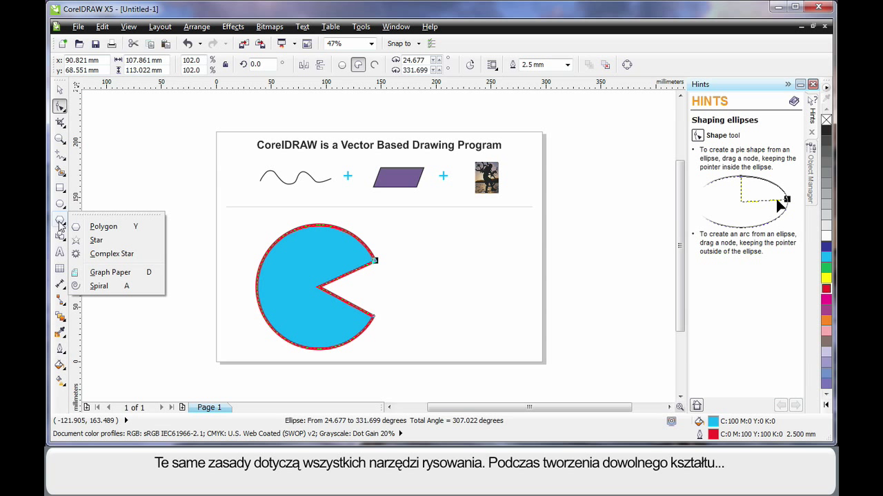
click(76, 226)
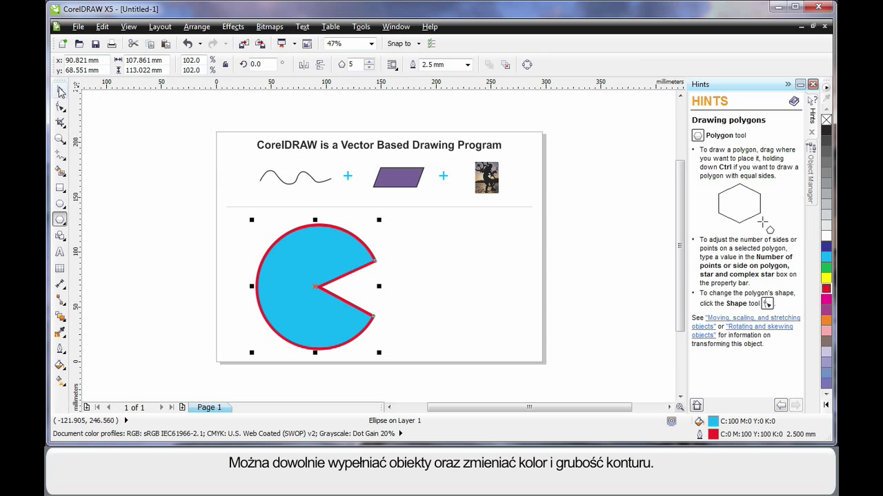
click(60, 90)
click(141, 164)
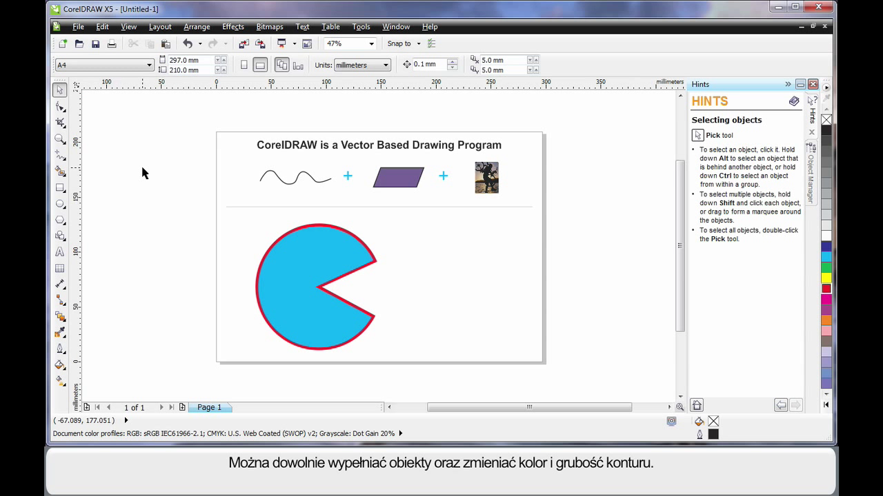